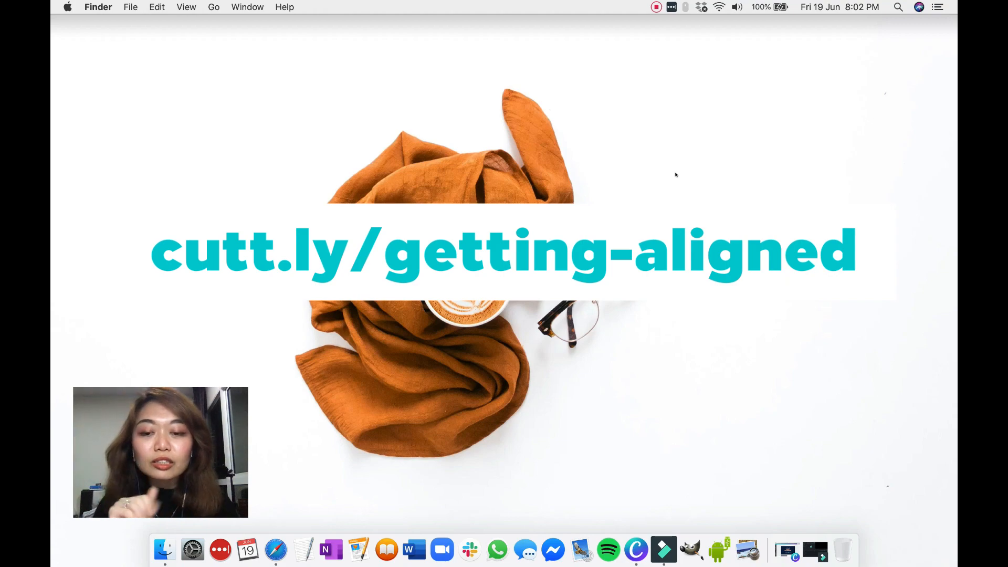
# Switch to Canva and move the white leaf to the center of the blue square on the Activity 1 page.
pyautogui.click(636, 546)
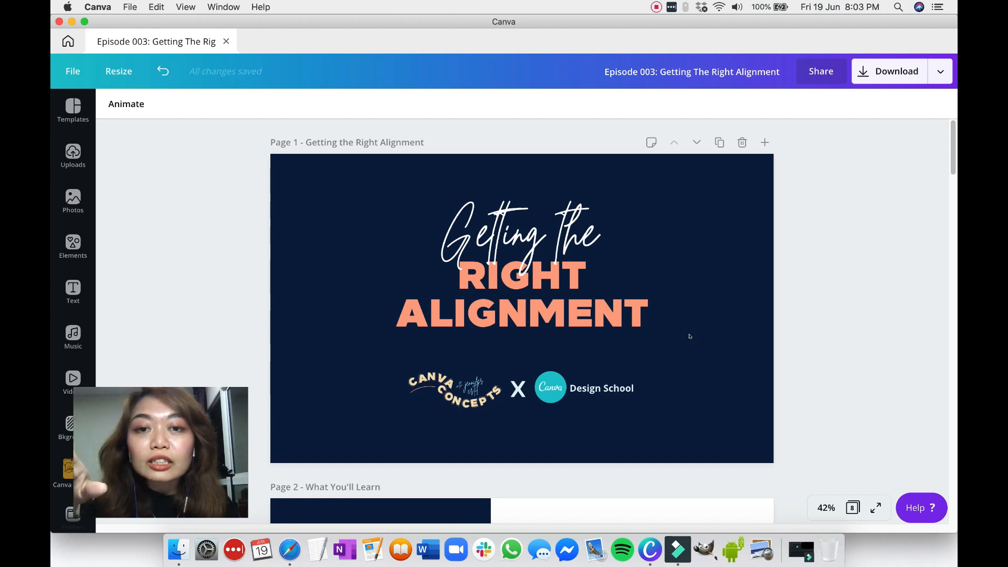
pyautogui.scroll(-1, 693, 334)
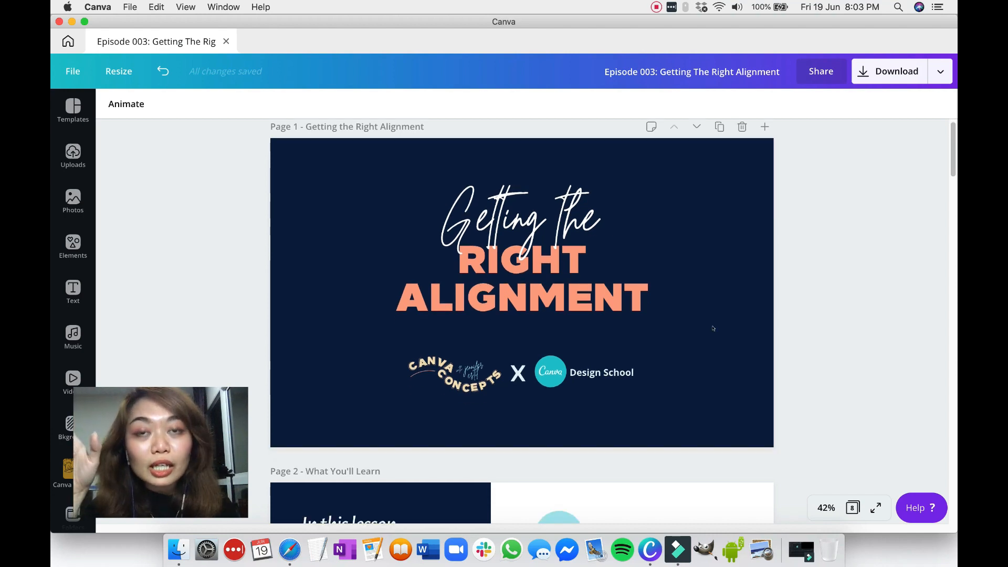
pyautogui.scroll(-6, 713, 328)
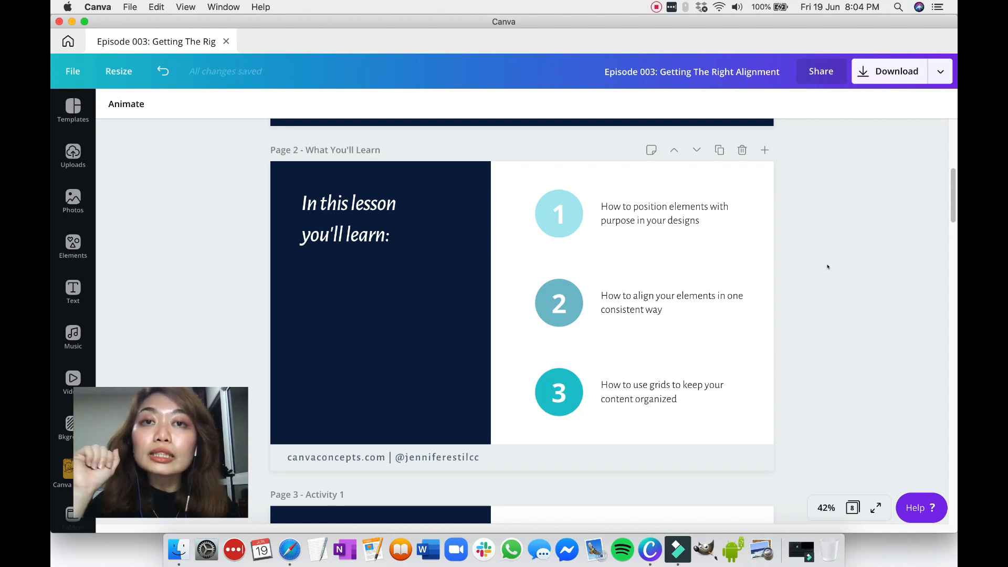
pyautogui.scroll(-6, 793, 277)
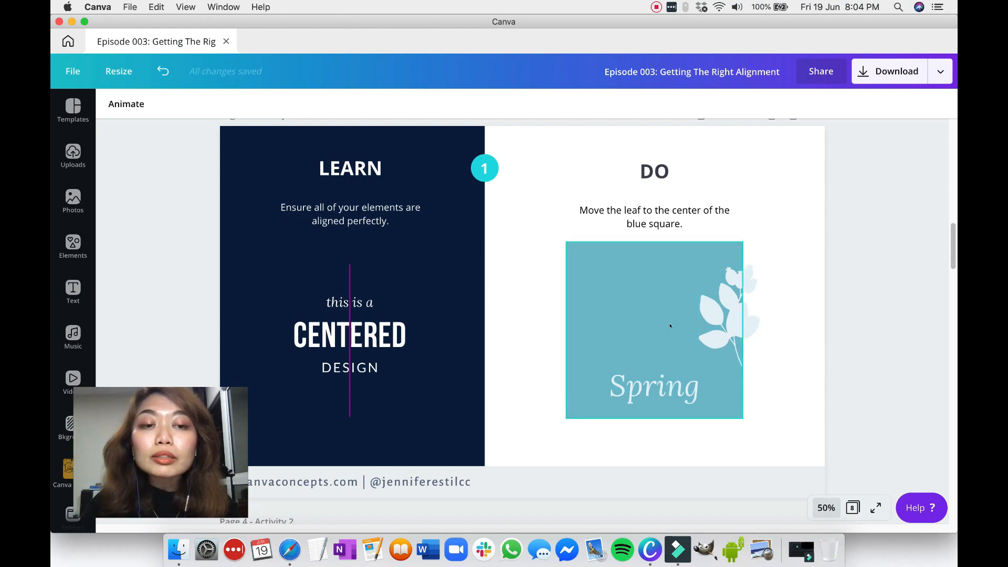
pyautogui.click(729, 319)
pyautogui.moveTo(729, 319); pyautogui.dragTo(701, 317)
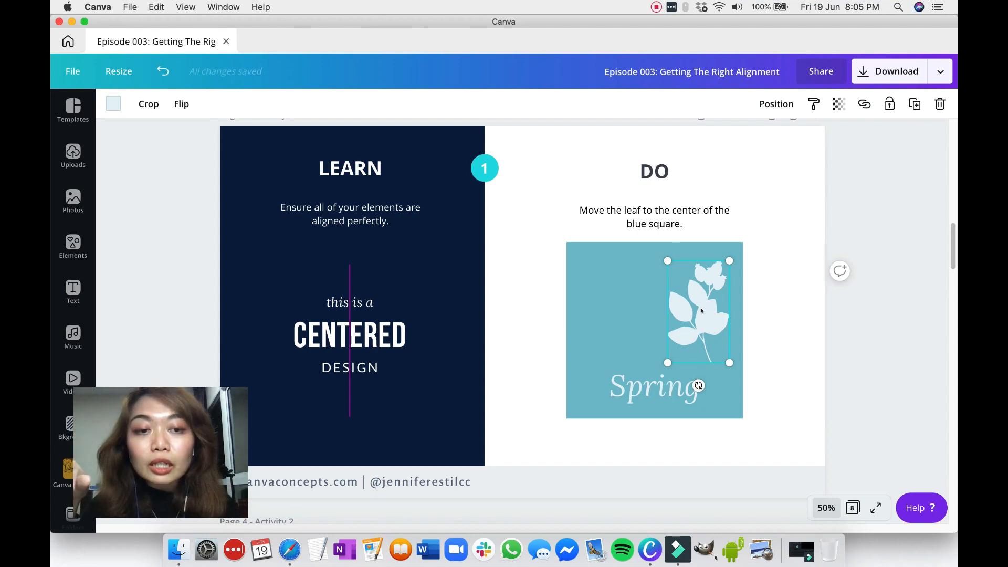
pyautogui.moveTo(701, 309); pyautogui.dragTo(656, 311)
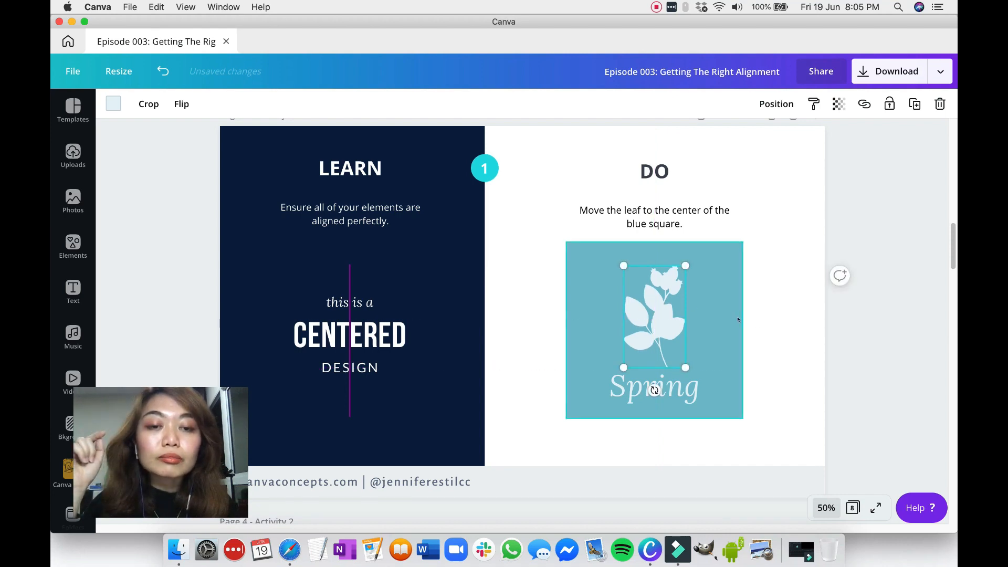
pyautogui.click(776, 331)
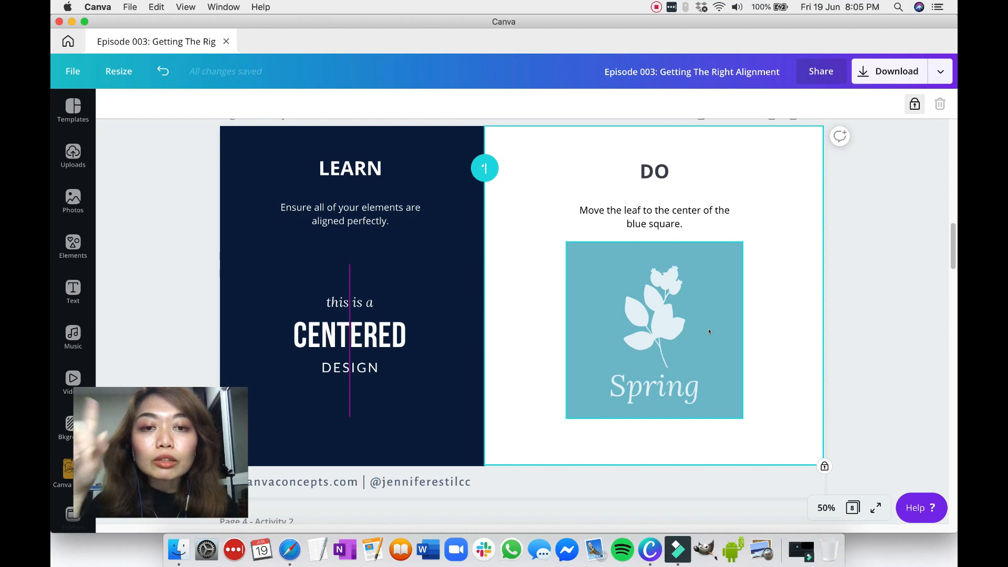
# On the Activity 2 page, center the white flower above the CHERRY BLOSSOM text and position both in the middle of the photo.
pyautogui.scroll(-7, 708, 331)
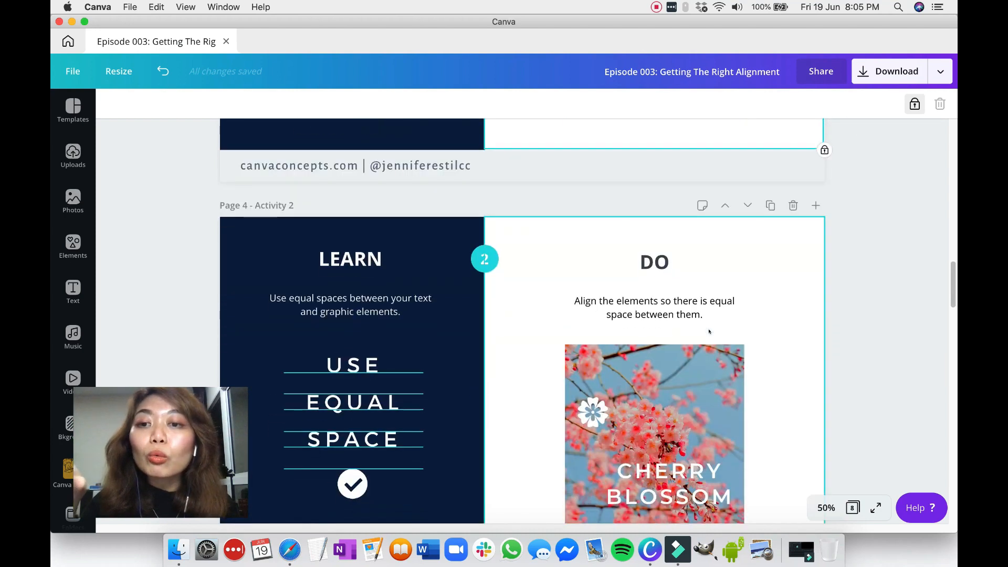
pyautogui.scroll(-2, 708, 331)
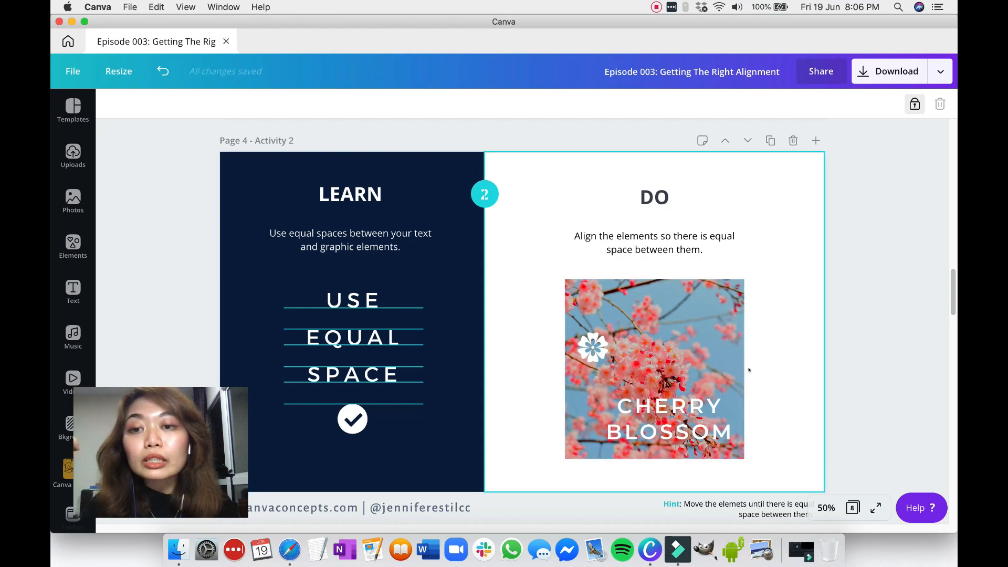
pyautogui.click(778, 252)
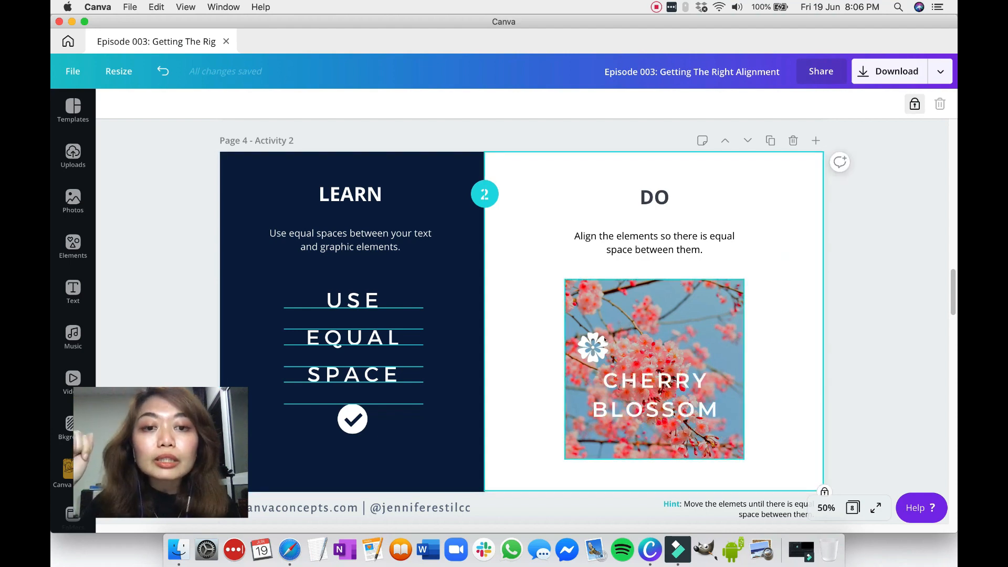
pyautogui.moveTo(593, 344); pyautogui.dragTo(643, 337)
pyautogui.click(801, 337)
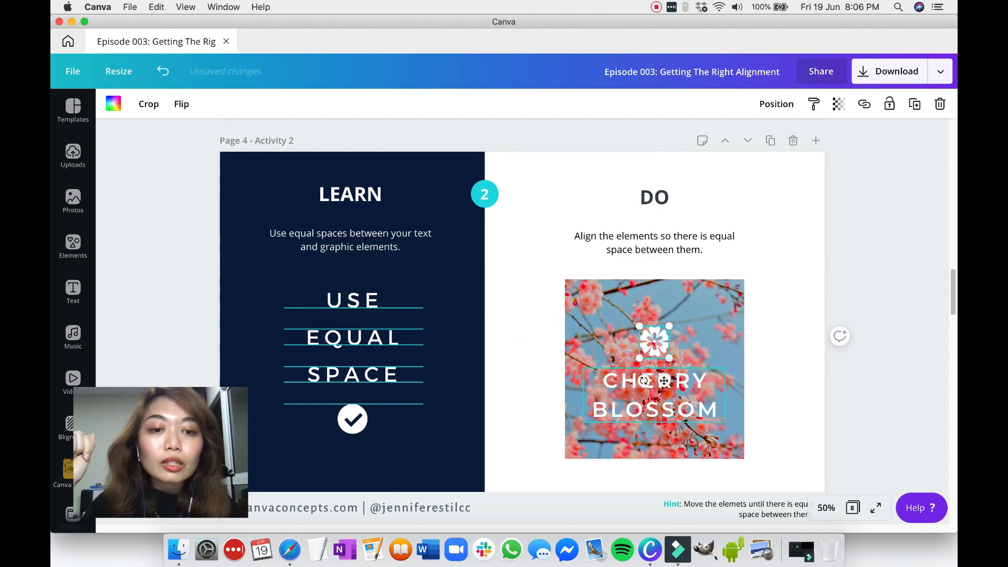
pyautogui.click(789, 361)
pyautogui.moveTo(782, 331); pyautogui.dragTo(626, 411)
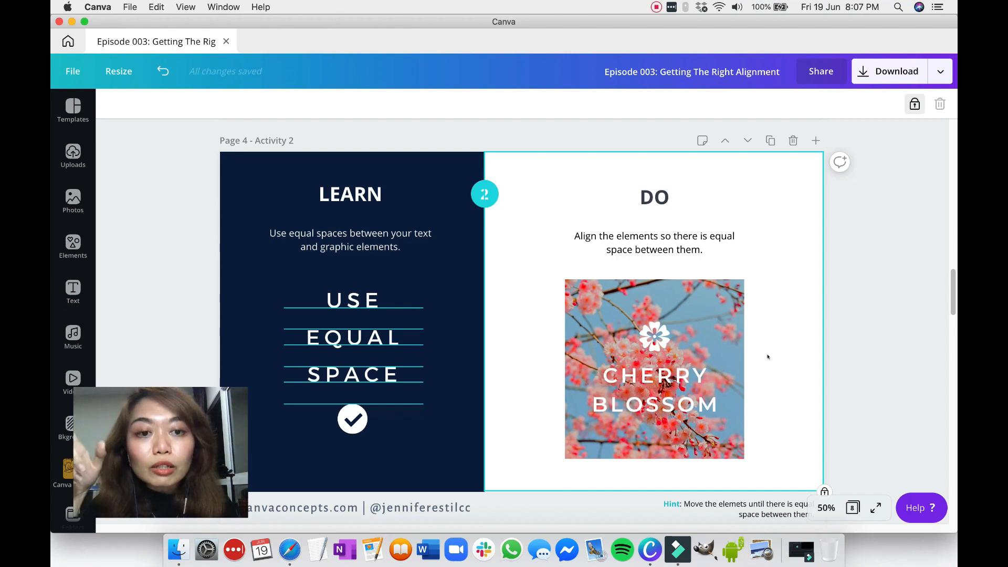
# On the Activity 3 page, move the pink lips photo to the horizontal center of the white area below the instruction.
pyautogui.scroll(-10, 768, 356)
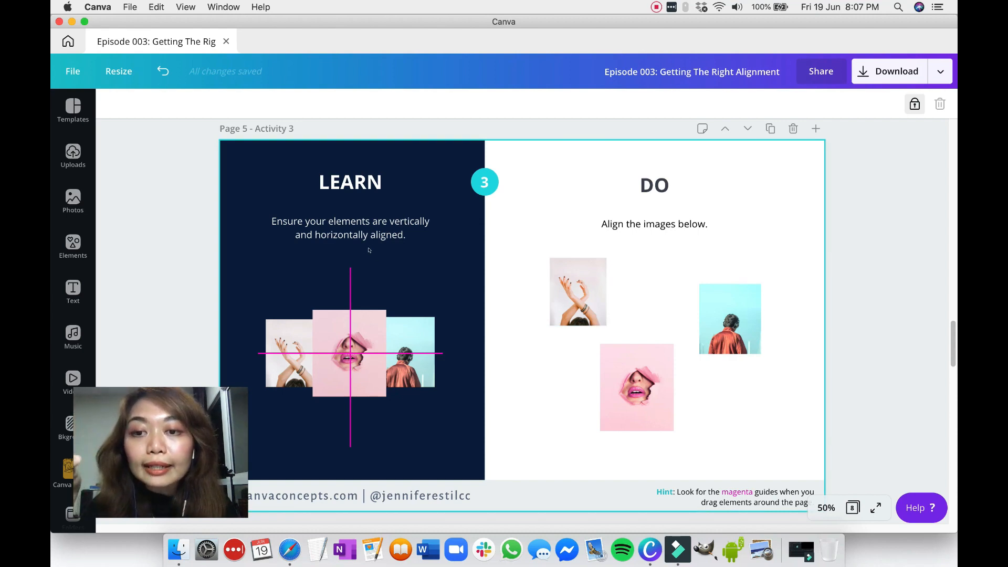
pyautogui.moveTo(643, 394); pyautogui.dragTo(647, 368)
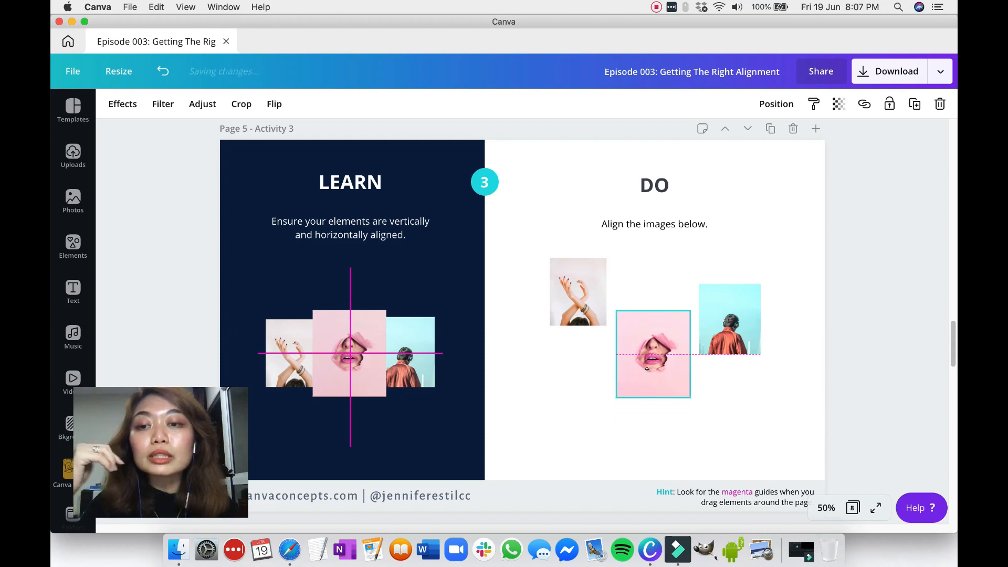
pyautogui.moveTo(647, 369); pyautogui.dragTo(647, 370)
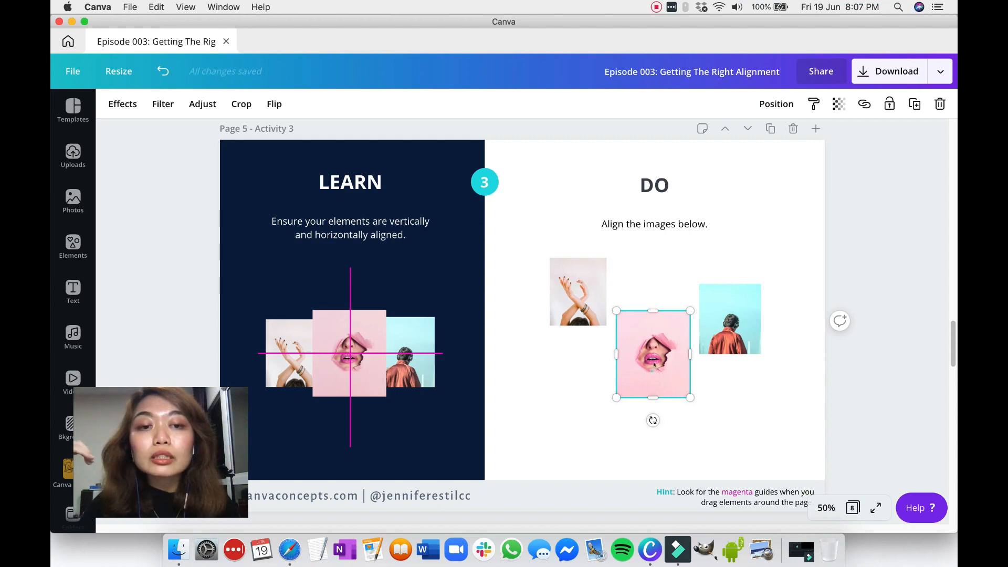
pyautogui.moveTo(648, 372); pyautogui.dragTo(651, 339)
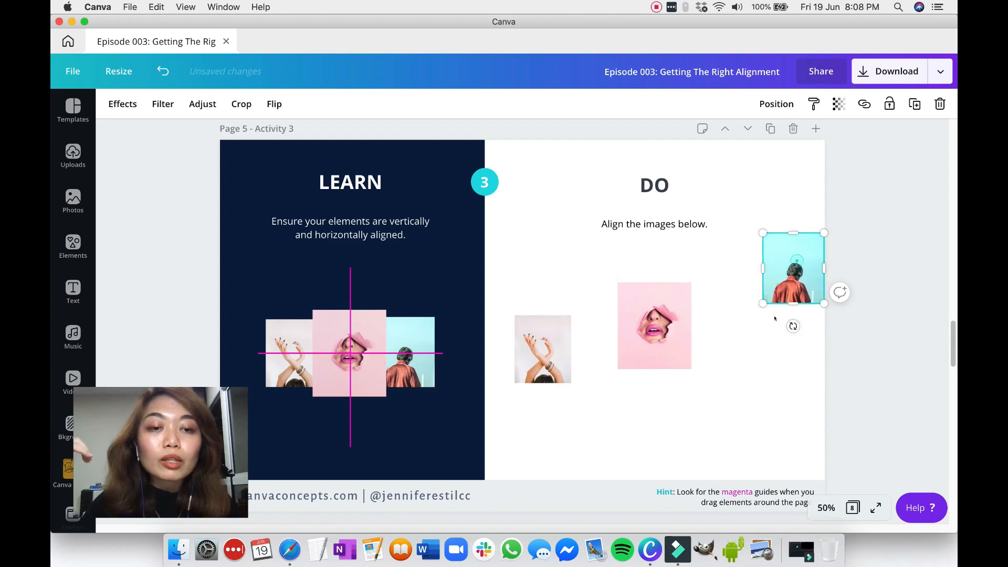
# Place the hands photo and the turquoise photo on either side of the pink photo, vertically centered with it and slightly overlapped by it.
pyautogui.moveTo(792, 252); pyautogui.dragTo(721, 315)
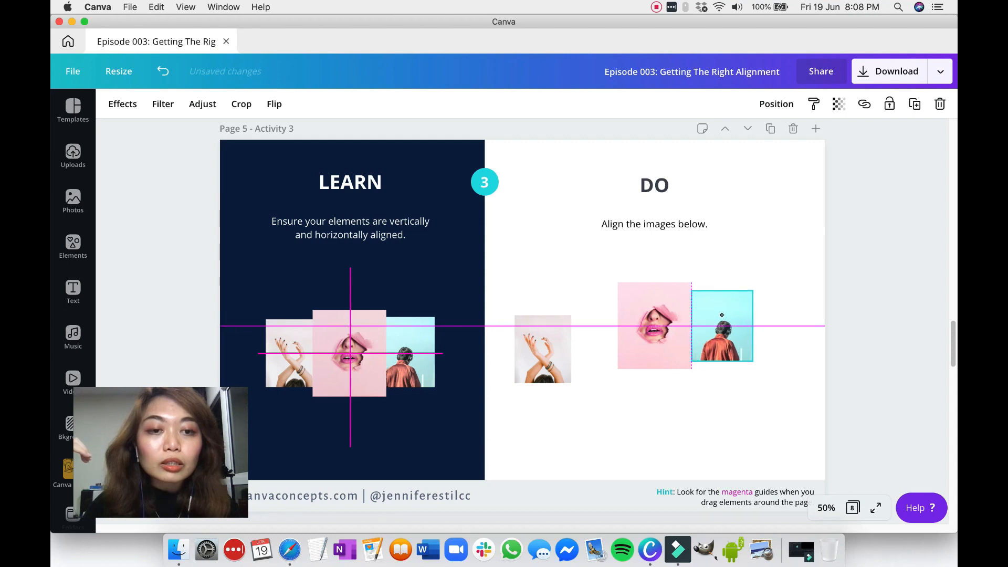
pyautogui.click(551, 339)
pyautogui.moveTo(551, 339); pyautogui.dragTo(621, 310)
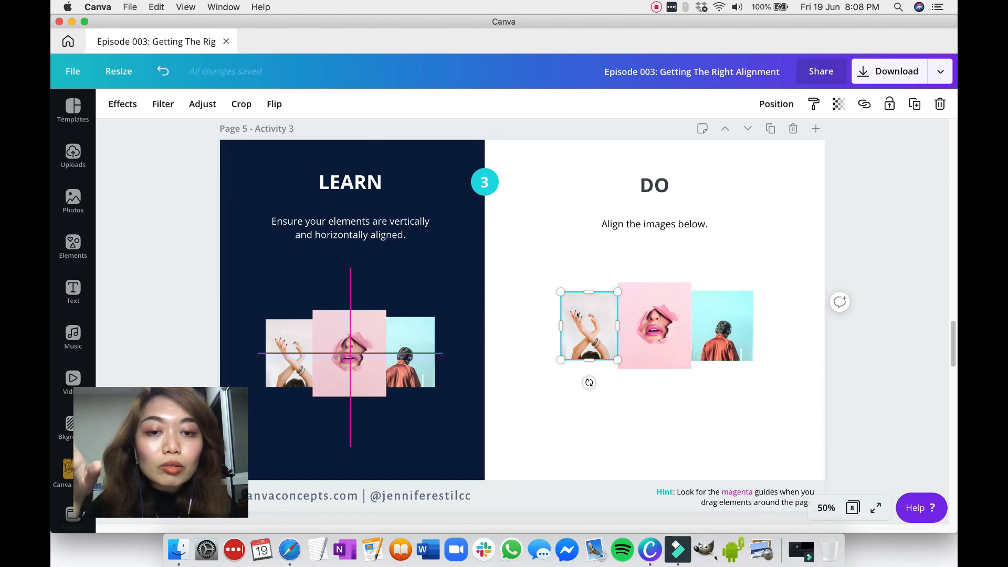
pyautogui.moveTo(577, 314); pyautogui.dragTo(582, 312)
pyautogui.moveTo(724, 321); pyautogui.dragTo(713, 320)
pyautogui.click(698, 420)
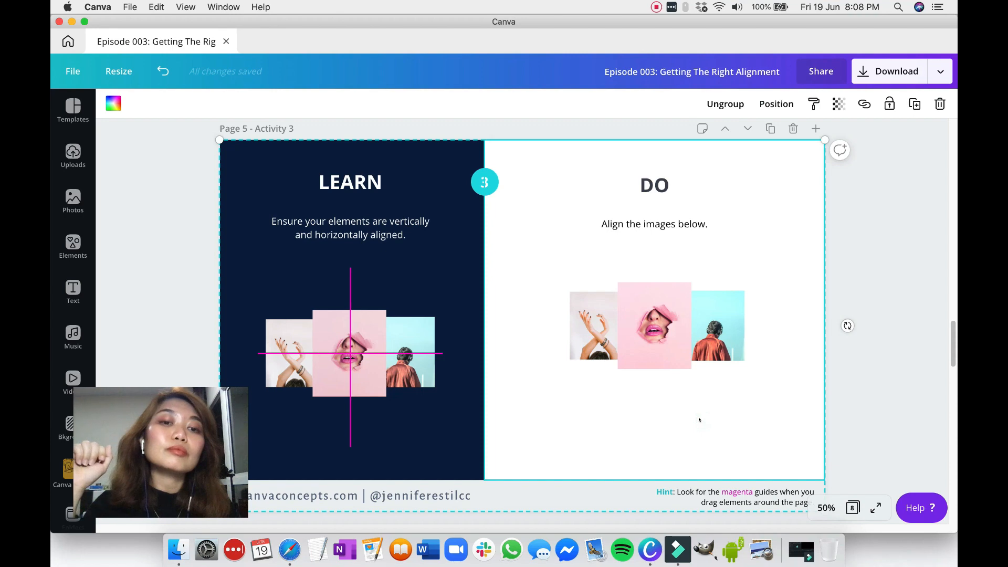
# On the Activity 4 page, move SUMMER up in the coral square, place Essentials directly beneath it, and left-align the Essentials text.
pyautogui.scroll(-10, 777, 296)
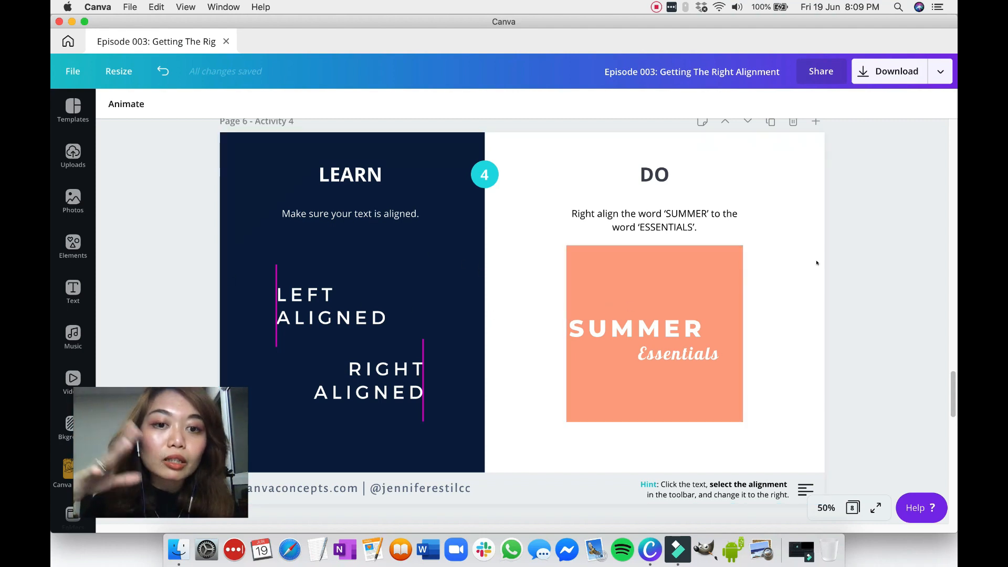
pyautogui.moveTo(605, 330); pyautogui.dragTo(602, 296)
pyautogui.moveTo(683, 353); pyautogui.dragTo(626, 317)
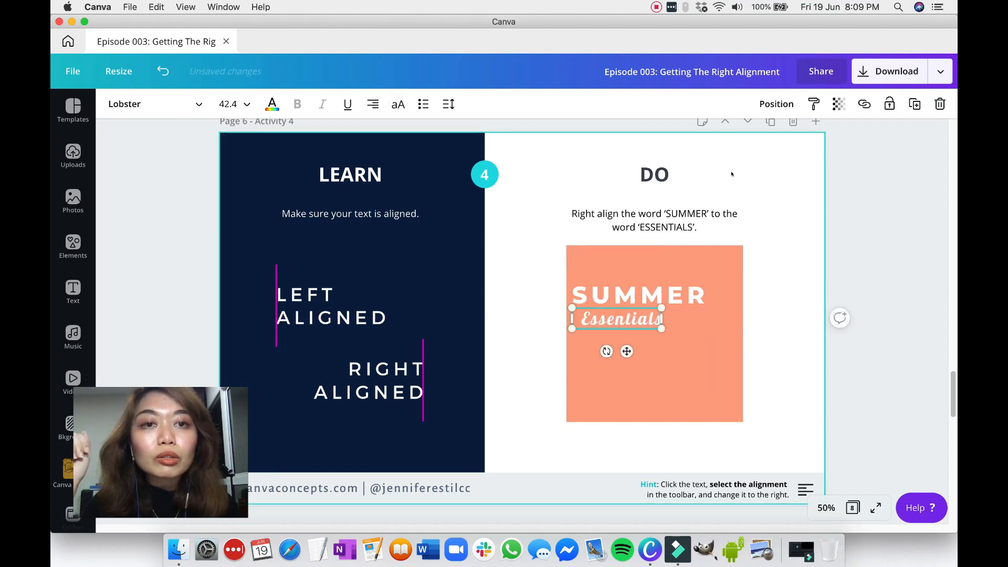
pyautogui.click(709, 289)
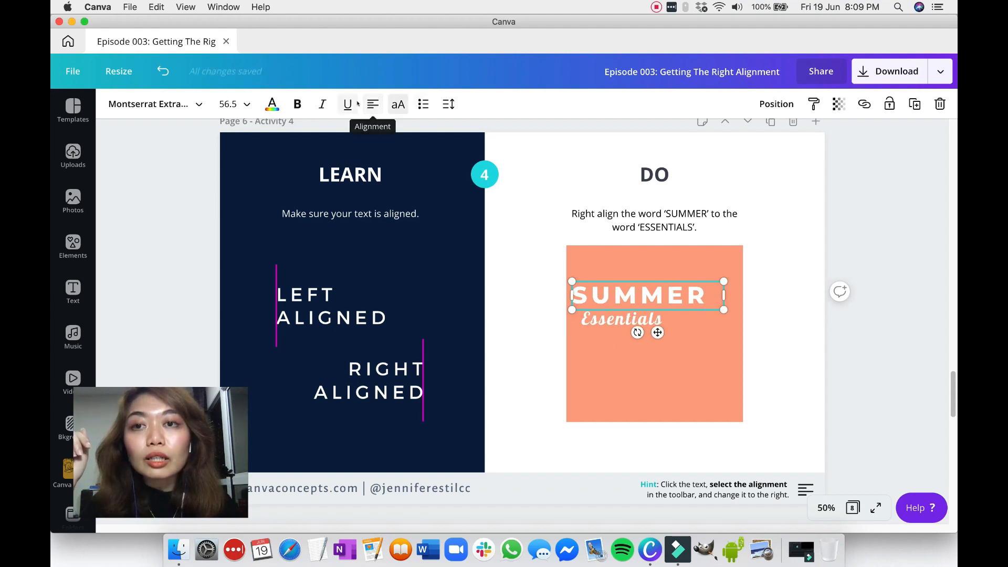
pyautogui.click(604, 319)
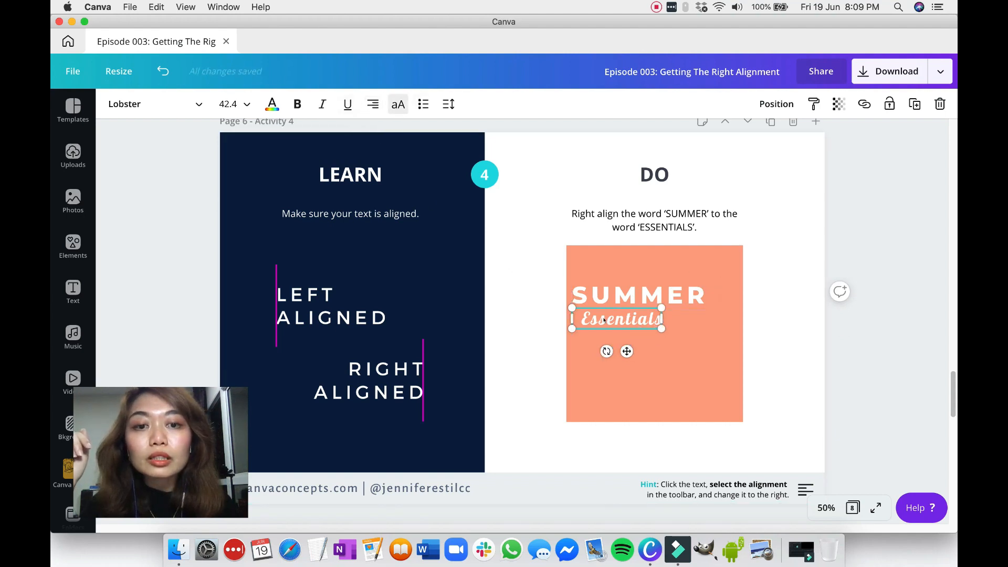
pyautogui.click(371, 106)
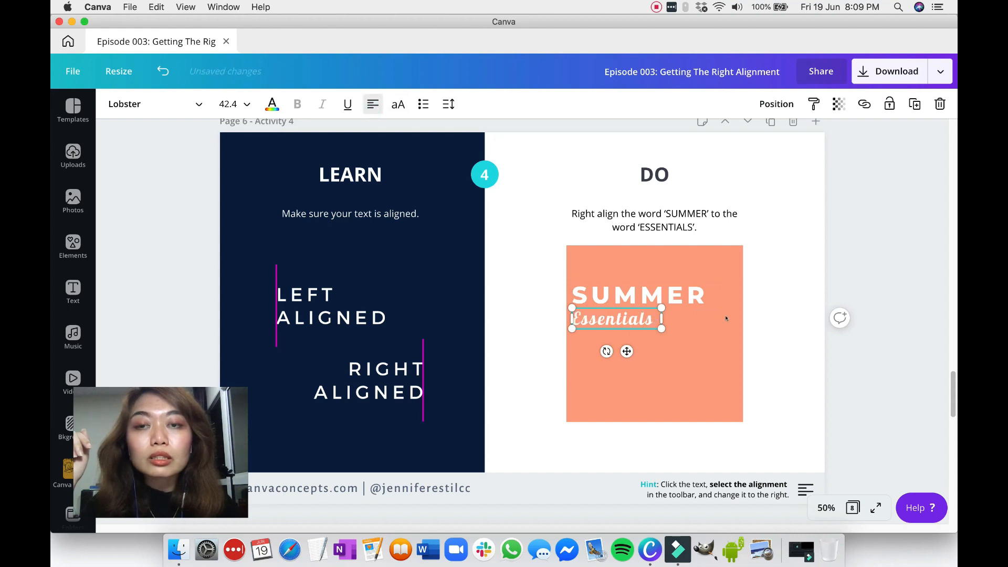
pyautogui.click(778, 302)
# Lock the page's background group in its original place and move SUMMER and Essentials together to the middle of the coral square.
pyautogui.moveTo(508, 272); pyautogui.dragTo(668, 338)
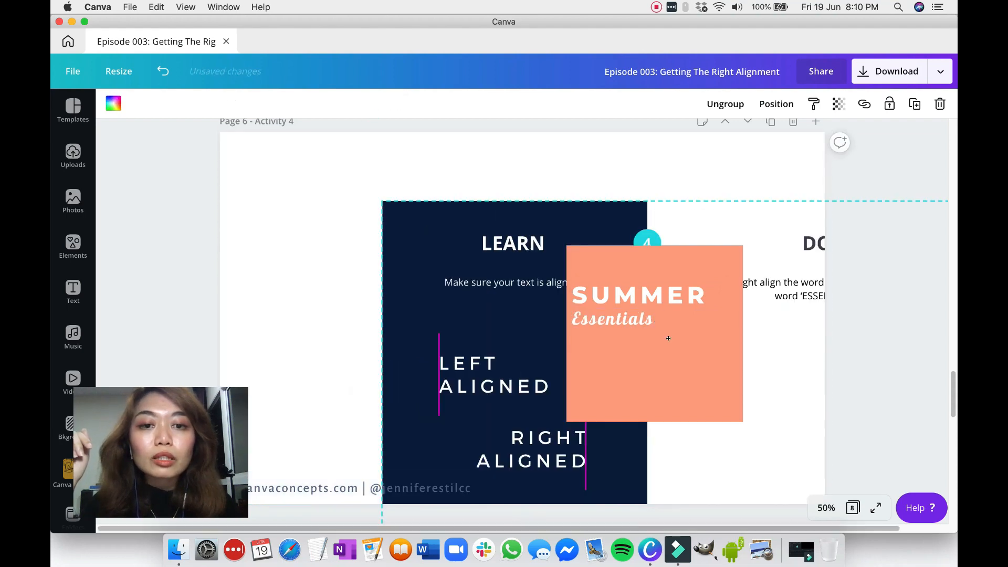
pyautogui.moveTo(525, 279); pyautogui.dragTo(506, 270)
pyautogui.click(889, 103)
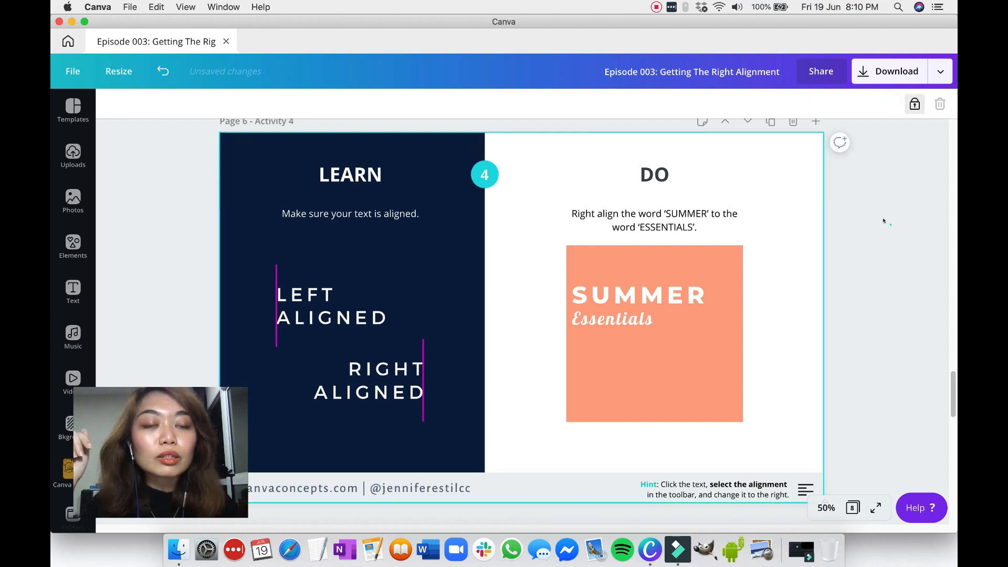
pyautogui.moveTo(527, 274); pyautogui.dragTo(617, 317)
pyautogui.click(778, 307)
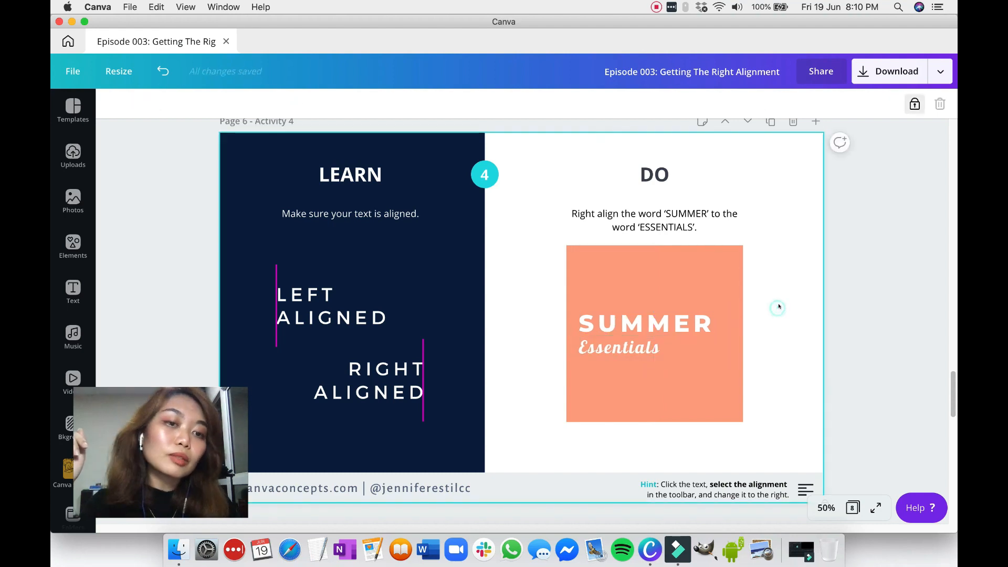
# Set the text alignment of both SUMMER and Essentials to right.
pyautogui.click(677, 324)
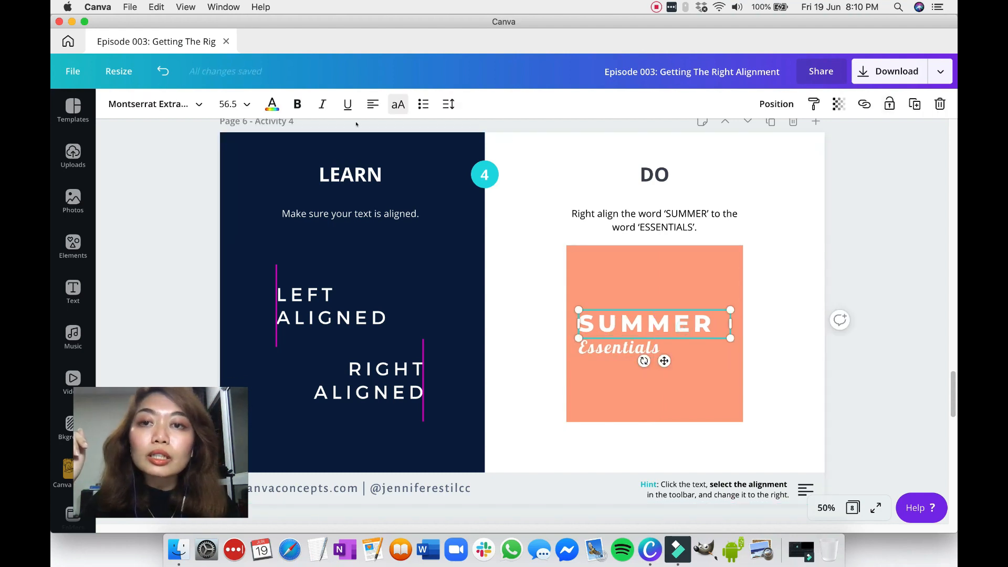
pyautogui.click(373, 105)
pyautogui.click(373, 105)
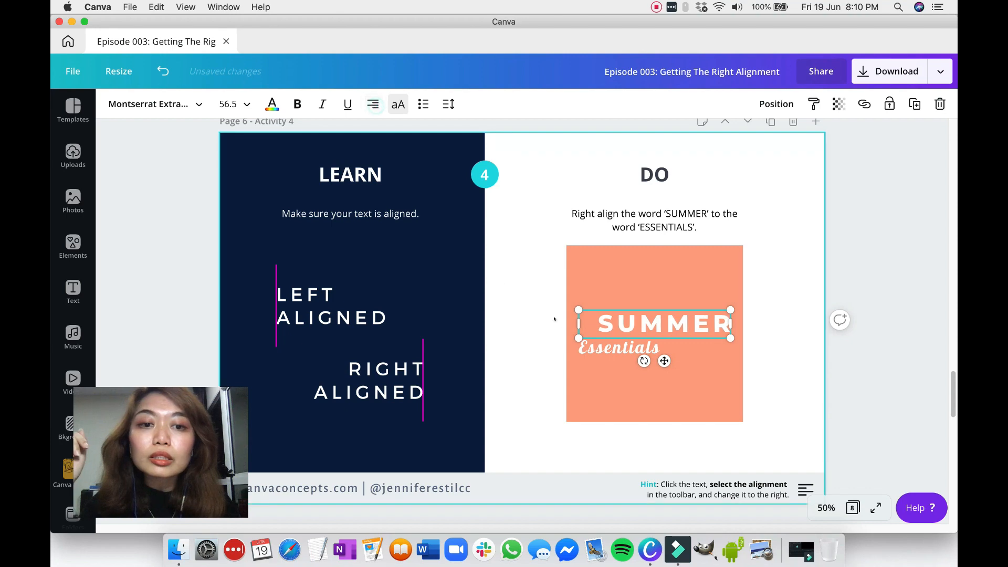
pyautogui.press('Tab')
pyautogui.click(372, 105)
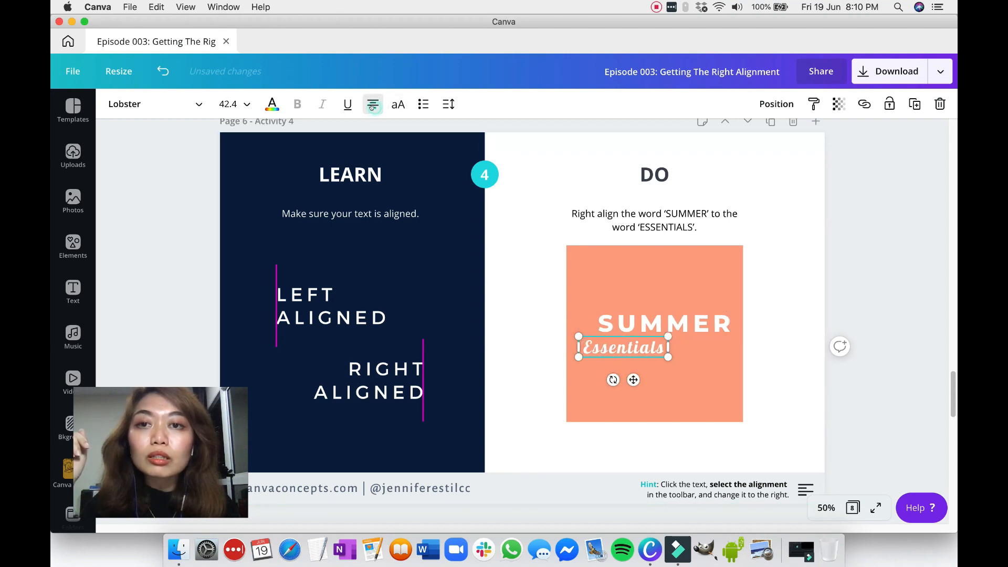
pyautogui.click(372, 105)
pyautogui.click(782, 237)
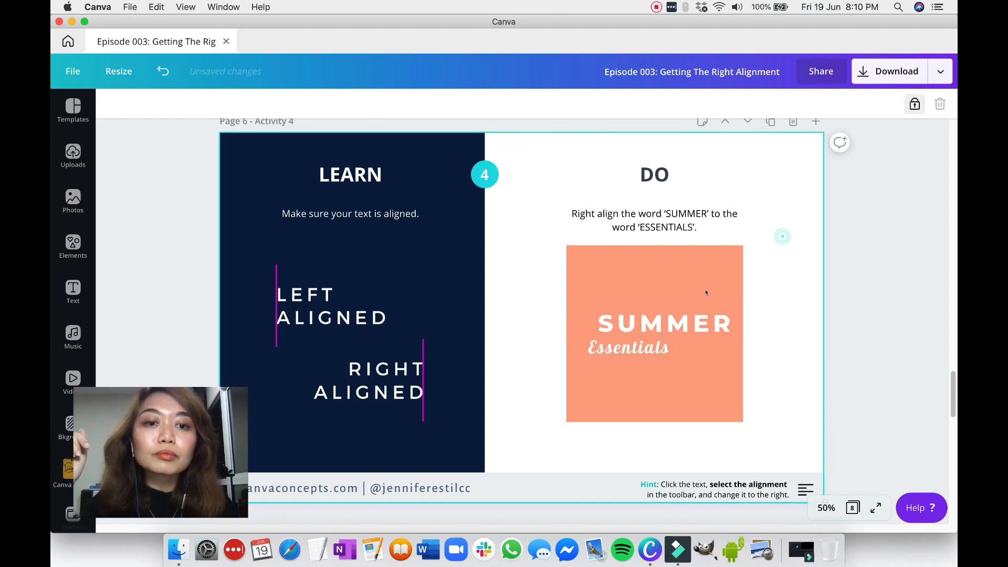
# Position Essentials directly under SUMMER so that the right edges of both words line up.
pyautogui.moveTo(676, 341); pyautogui.dragTo(682, 342)
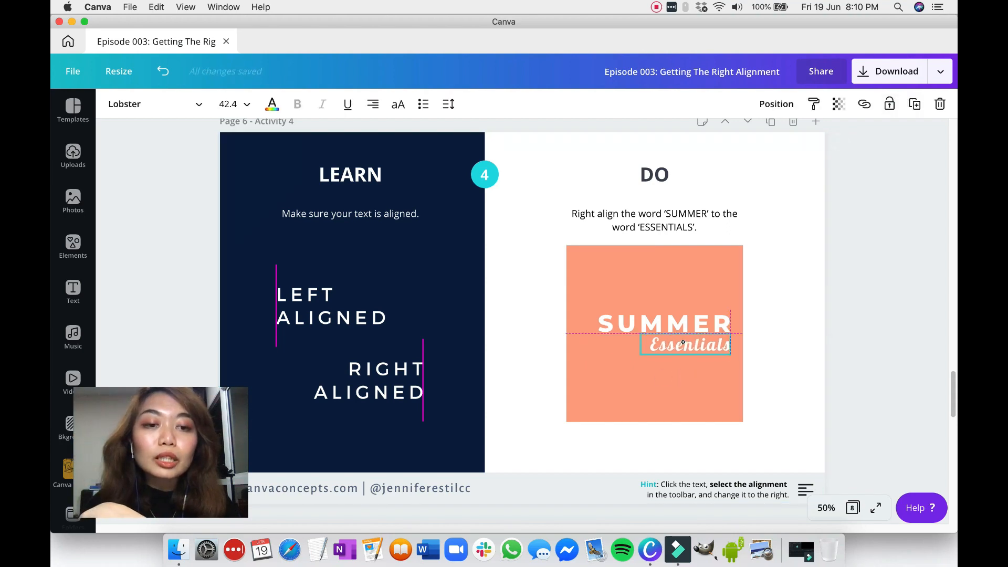
pyautogui.moveTo(683, 343); pyautogui.dragTo(682, 343)
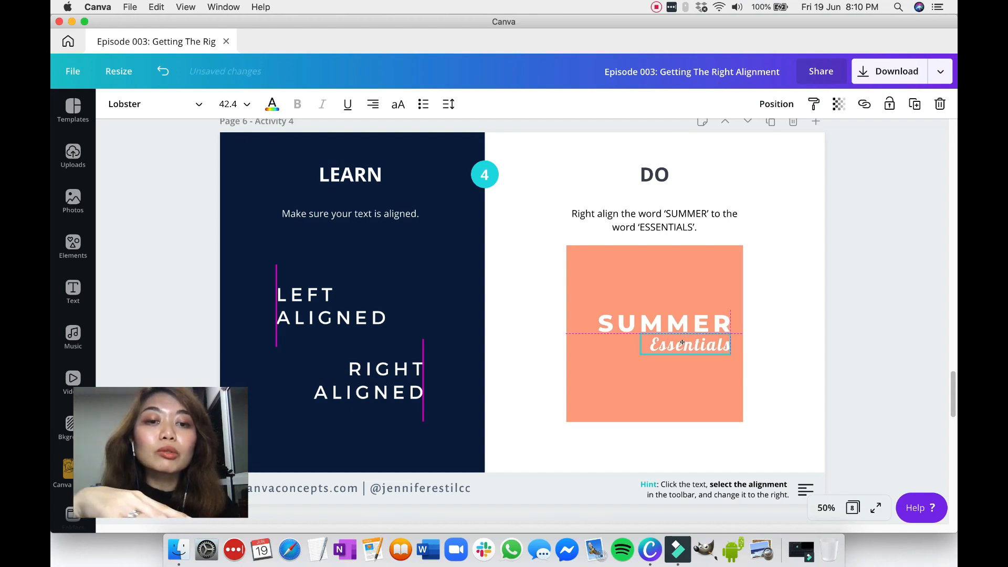
pyautogui.click(780, 309)
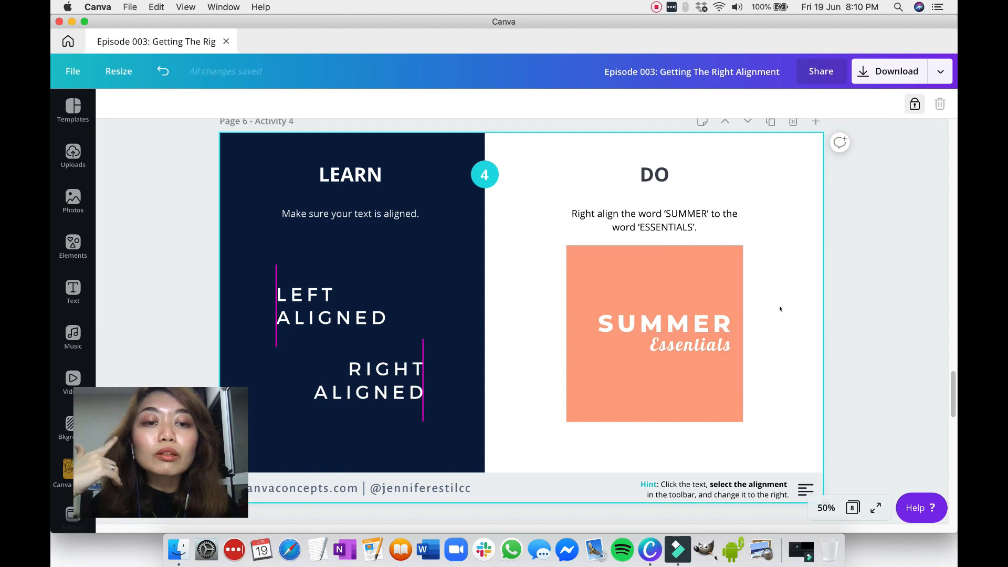
# Move SUMMER and Essentials together down to the lower right part of the coral square, keeping both words right-aligned.
pyautogui.moveTo(780, 309); pyautogui.dragTo(720, 370)
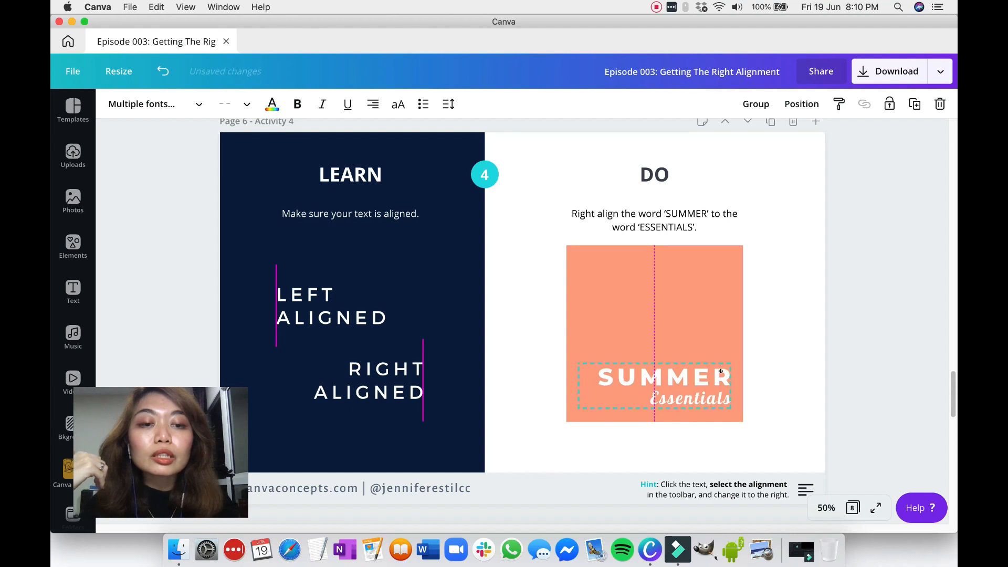
pyautogui.click(783, 316)
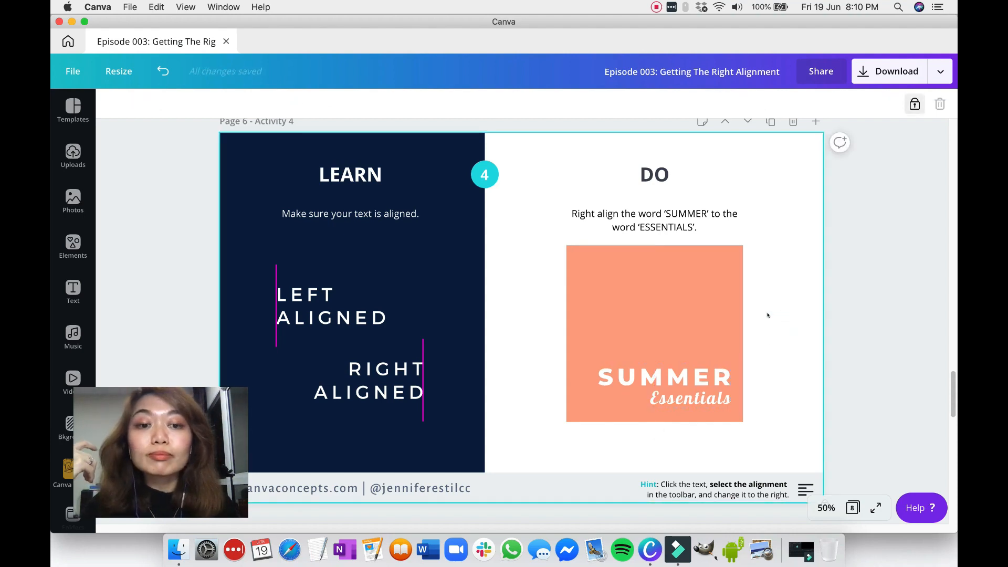
# On the Activity 5 page, fit the photo into the grid's top row and place the Market Research heading directly beneath it, flush with the grid's left edge.
pyautogui.scroll(-3, 766, 328)
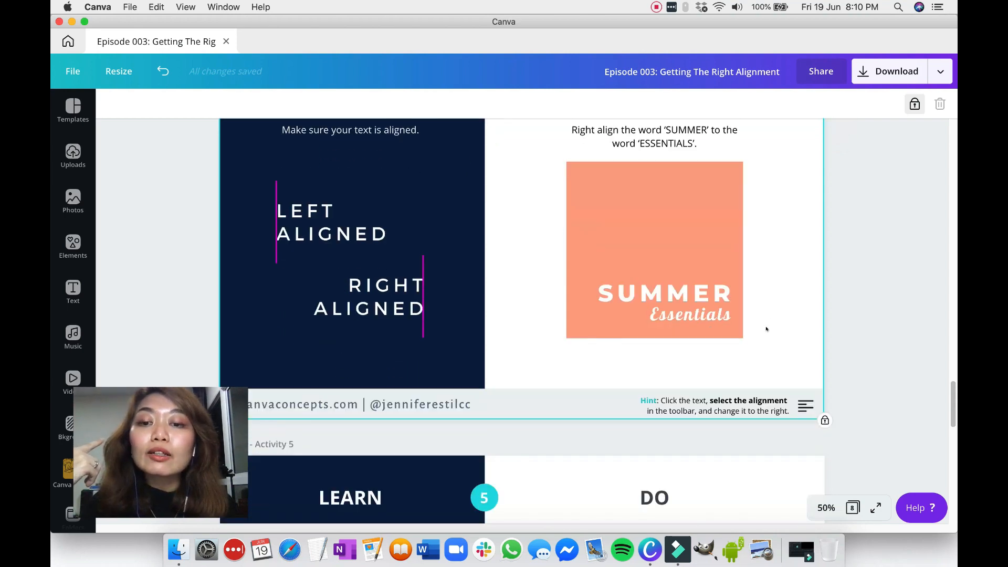
pyautogui.scroll(-10, 766, 328)
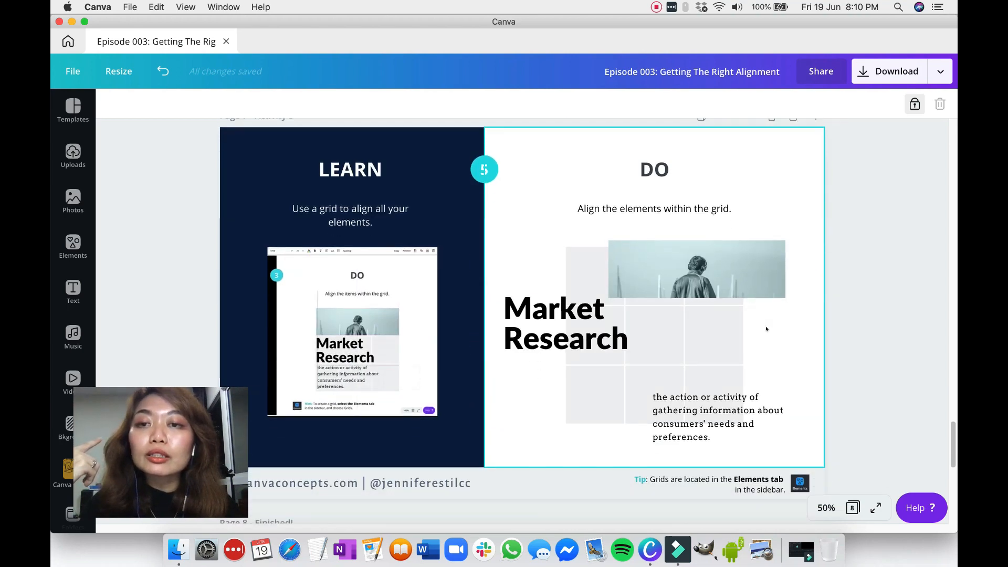
pyautogui.scroll(1, 766, 329)
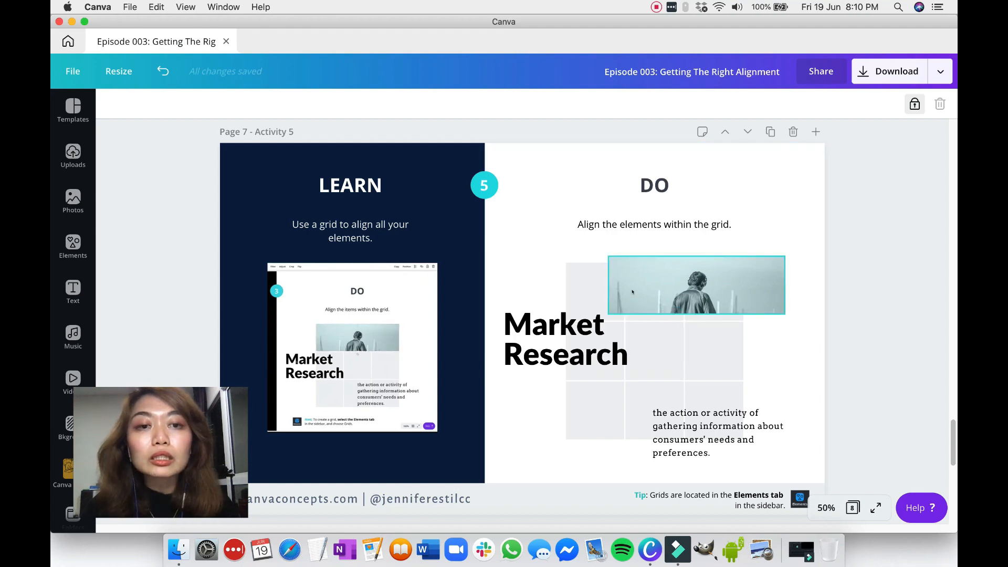
pyautogui.moveTo(592, 347); pyautogui.dragTo(686, 380)
pyautogui.moveTo(738, 277); pyautogui.dragTo(700, 277)
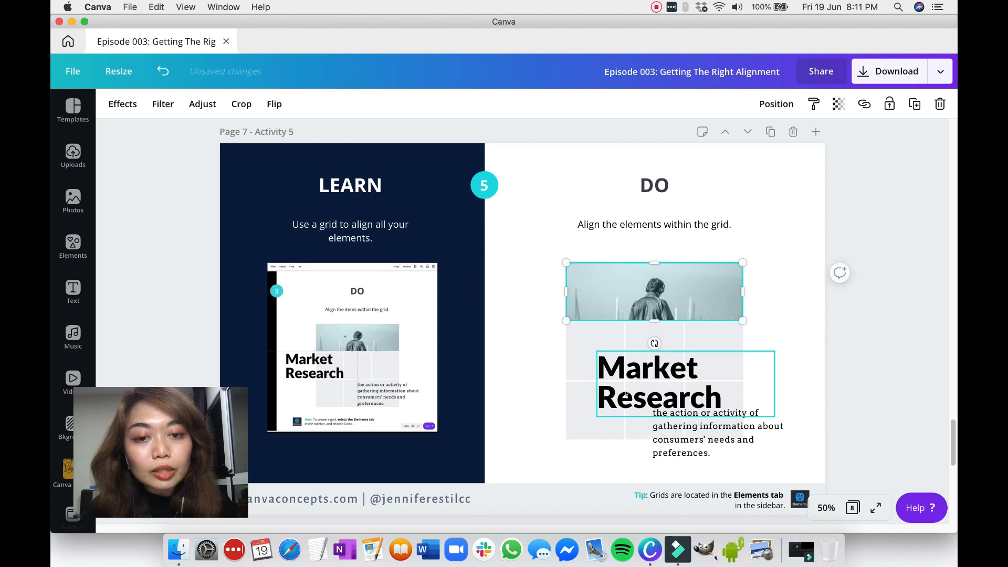
pyautogui.moveTo(626, 389); pyautogui.dragTo(595, 359)
pyautogui.click(658, 412)
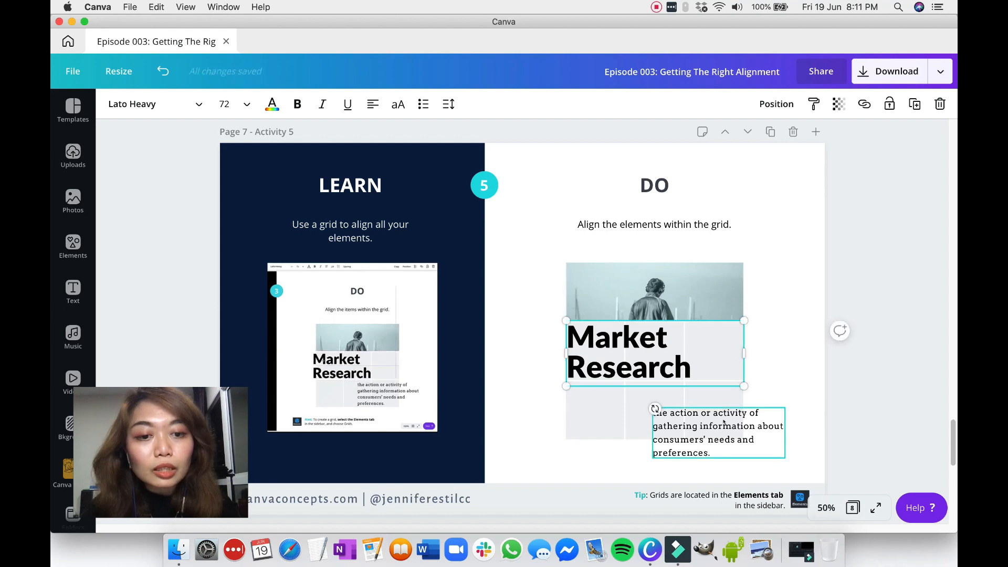